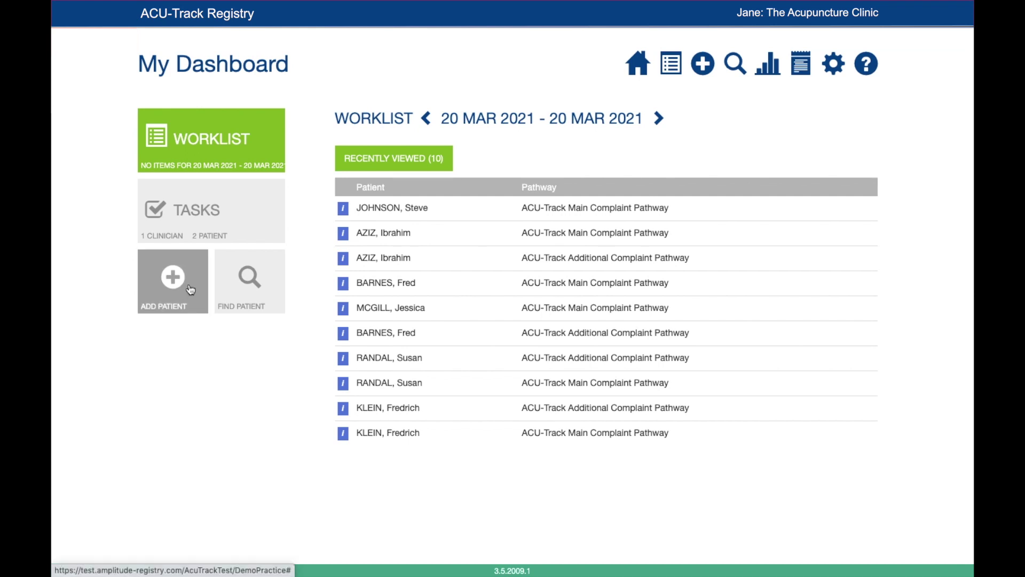
Step: Open Add Patient and enter the patient's forename and surname; no existing patient matches
click(704, 67)
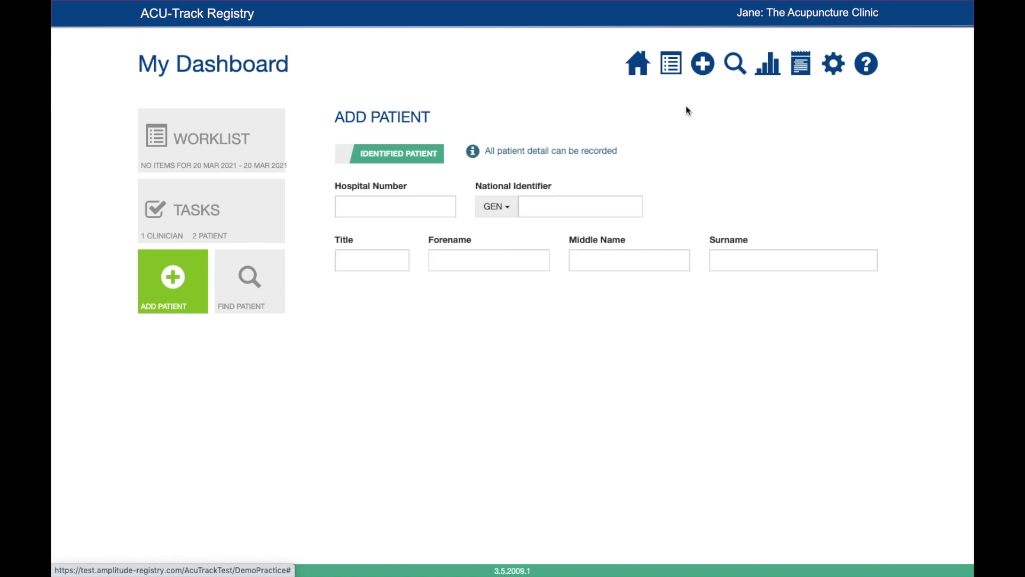
click(584, 207)
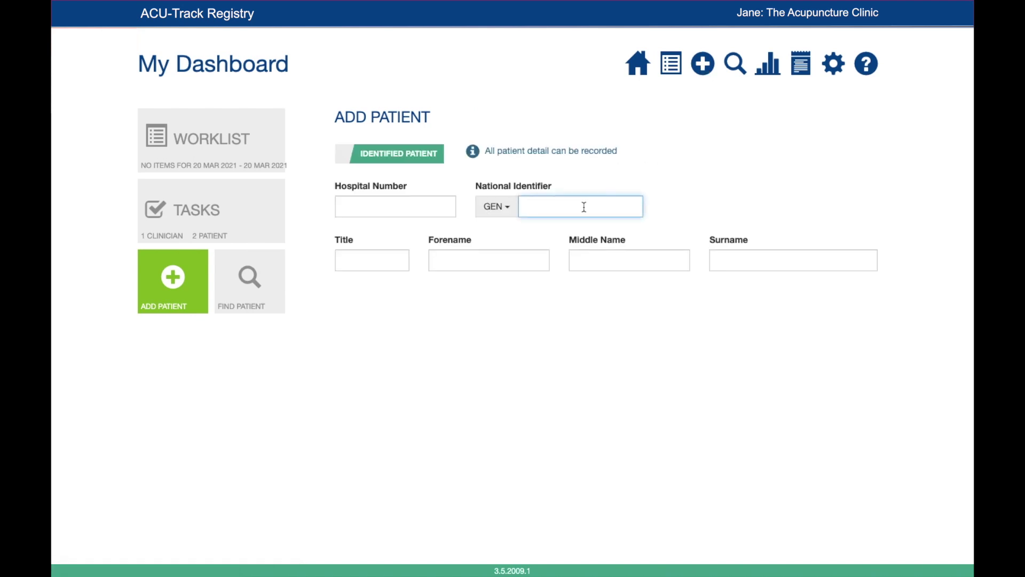
click(522, 261)
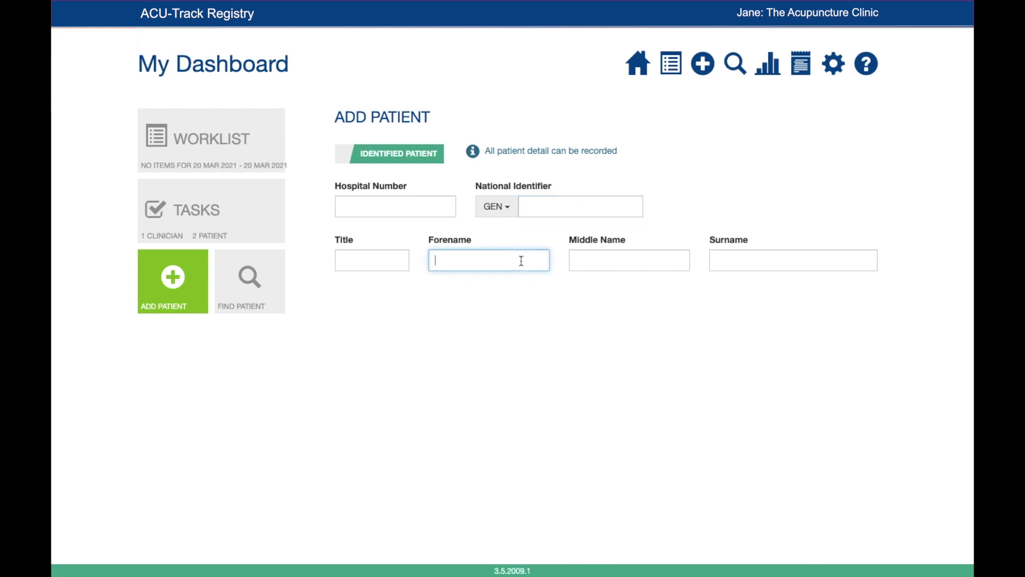
click(735, 264)
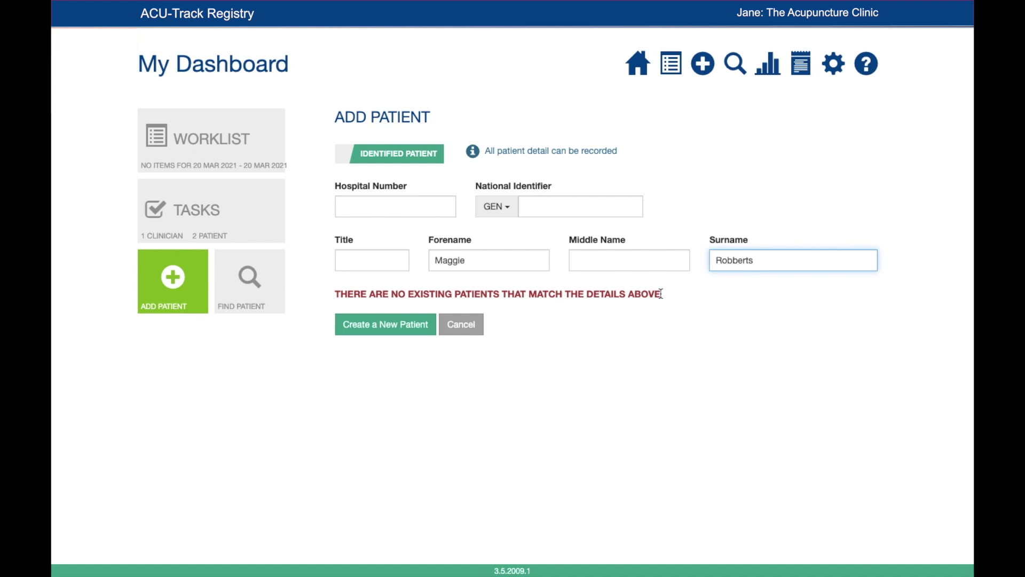
drag(662, 294, 334, 296)
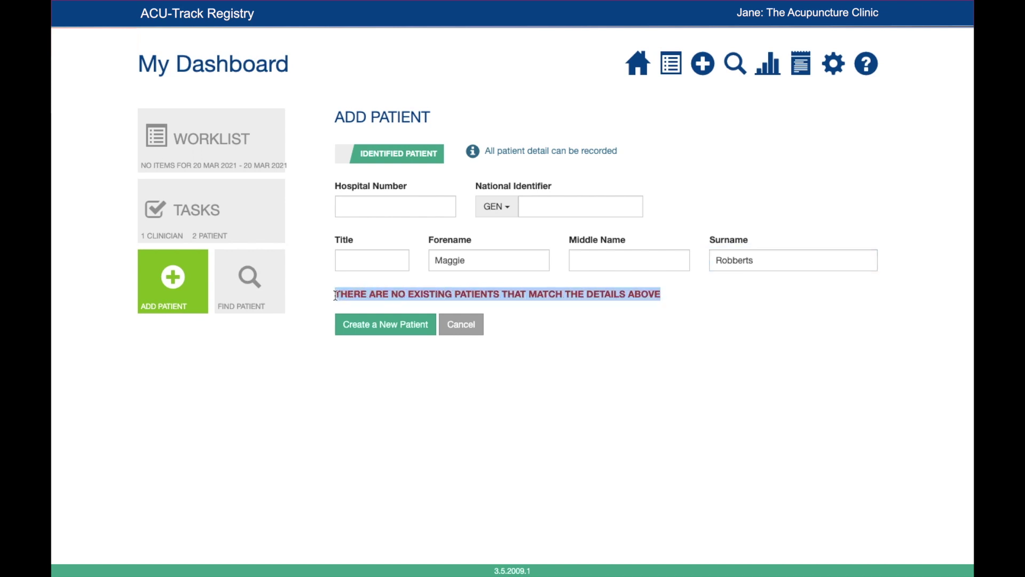
Step: Proceed to create a new patient and enter date of birth 17 Mar 1980
click(372, 328)
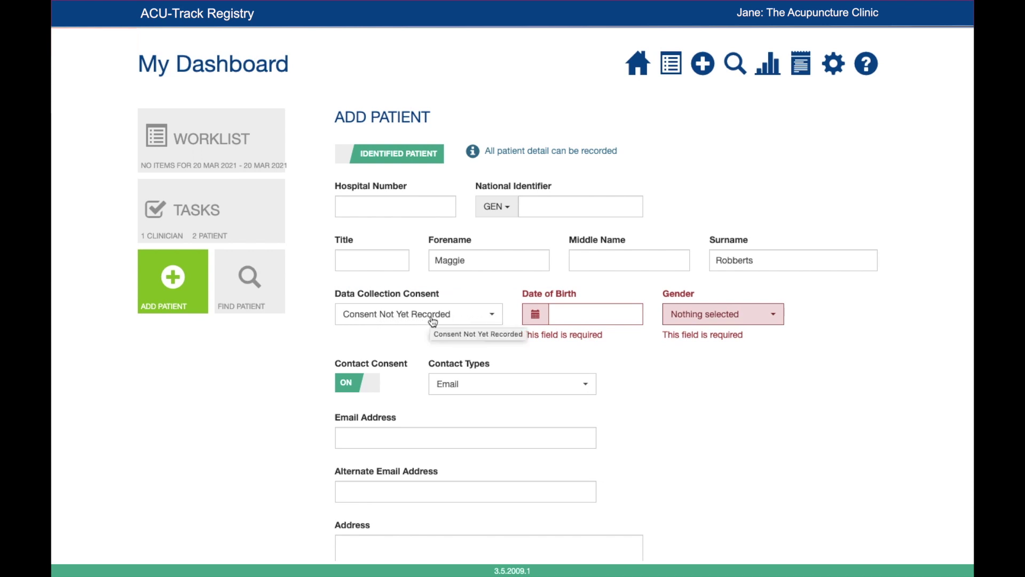
click(556, 314)
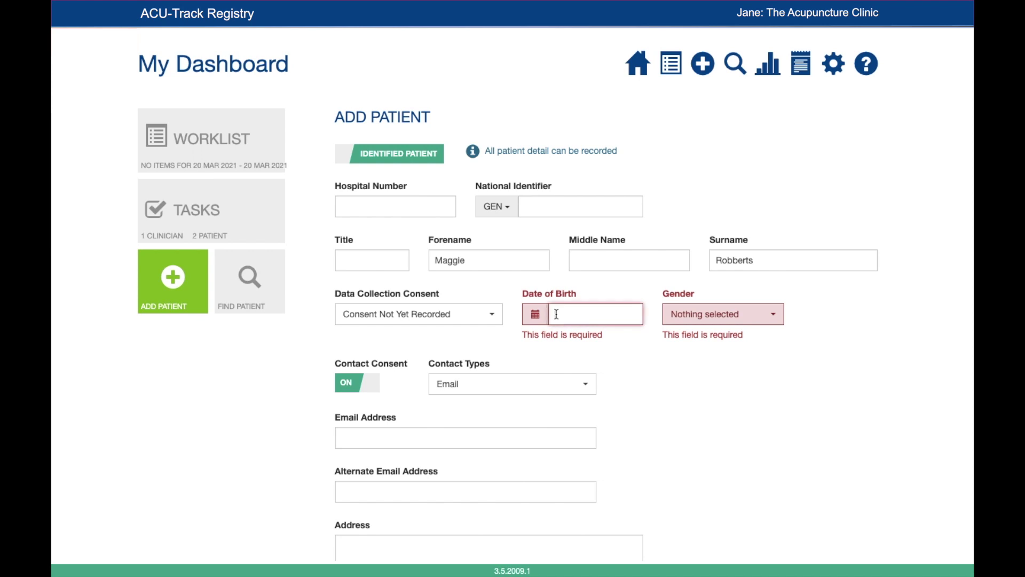
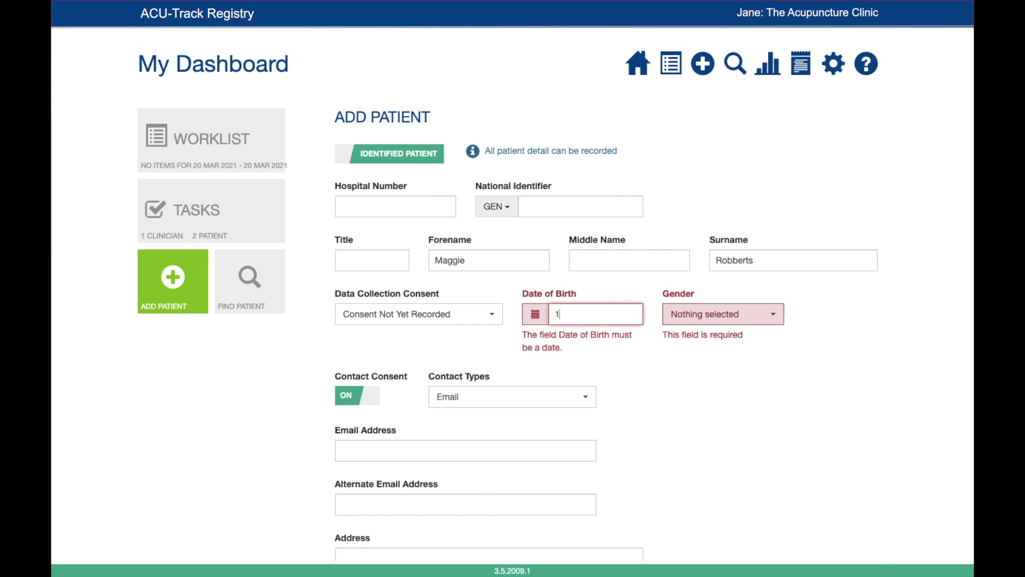
click(537, 319)
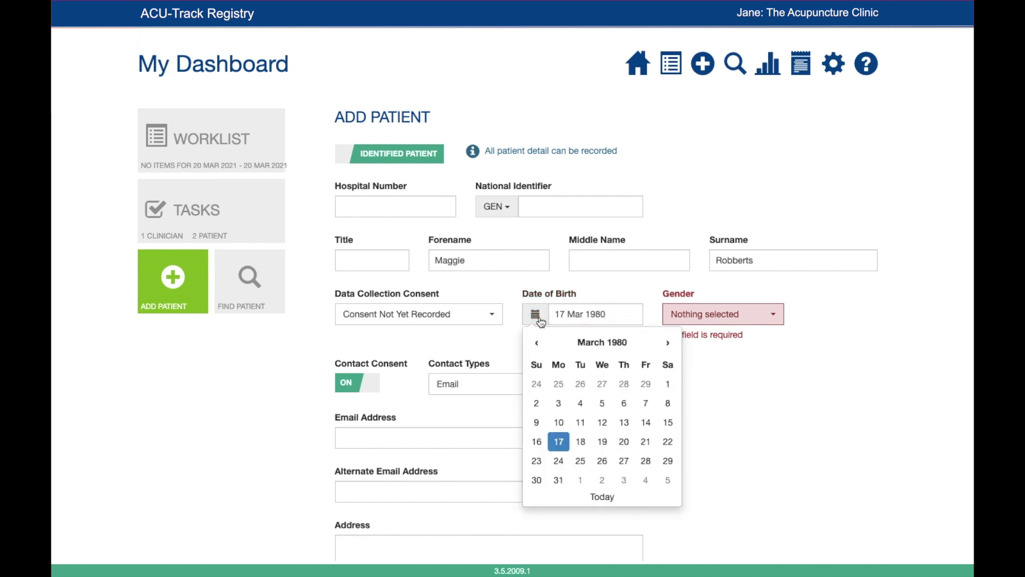
click(602, 342)
click(600, 344)
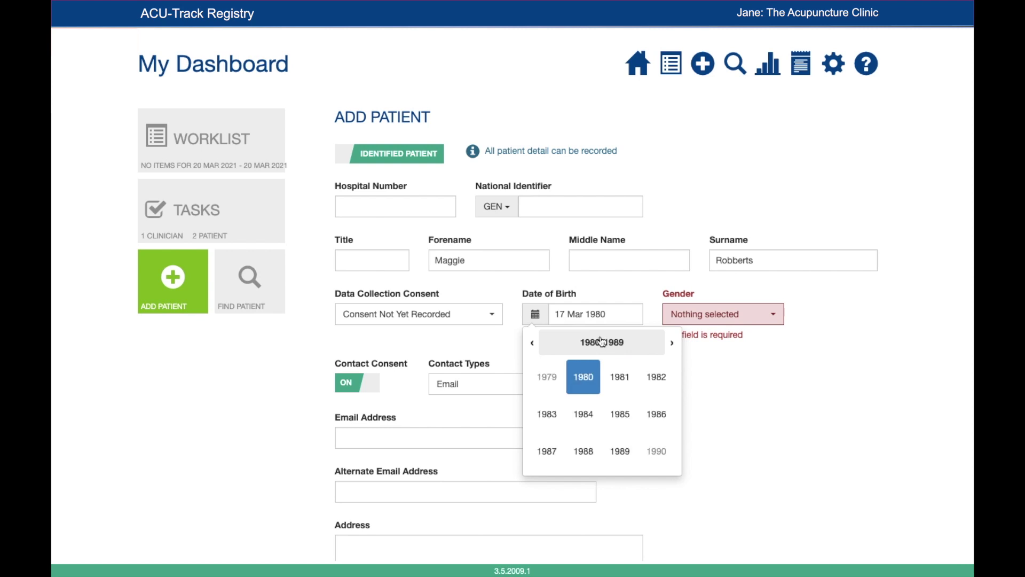
click(612, 316)
Step: Set gender to Female, enter and confirm the patient's email address, and create the record
click(702, 318)
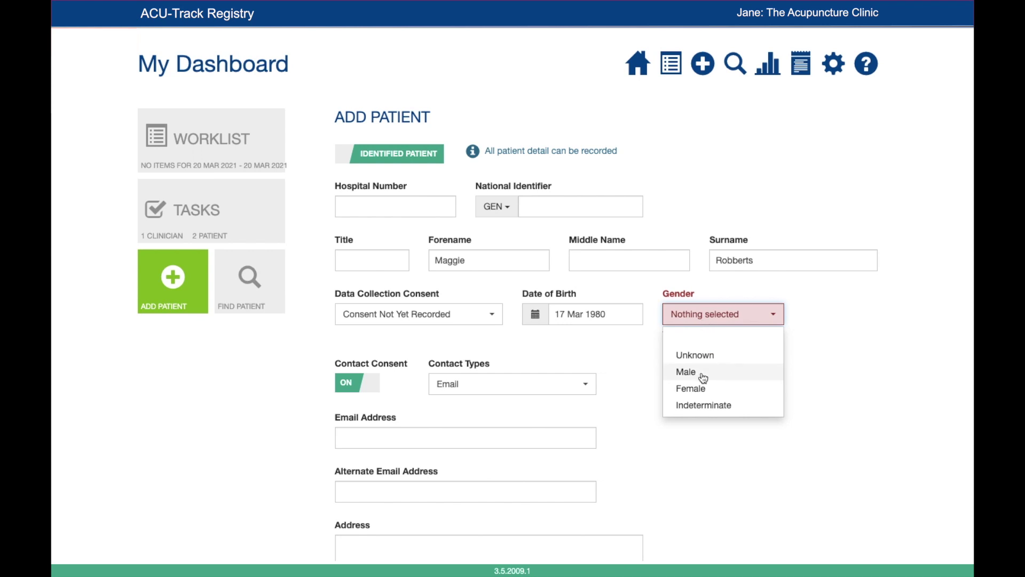
click(693, 388)
click(513, 428)
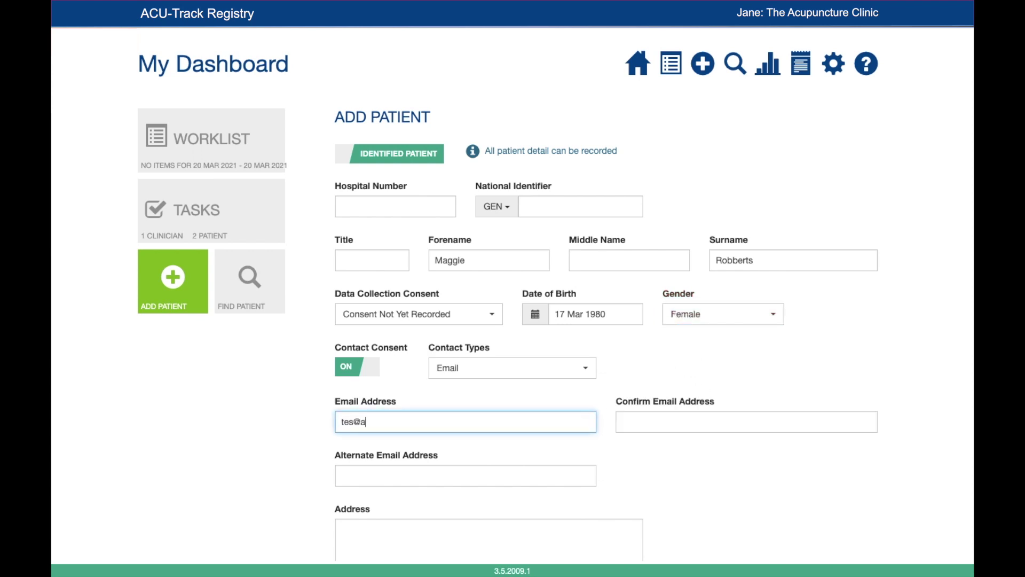
drag(449, 429, 340, 423)
key(ctrl+c)
click(712, 417)
key(ctrl+v)
scroll(516, 414, down, 3)
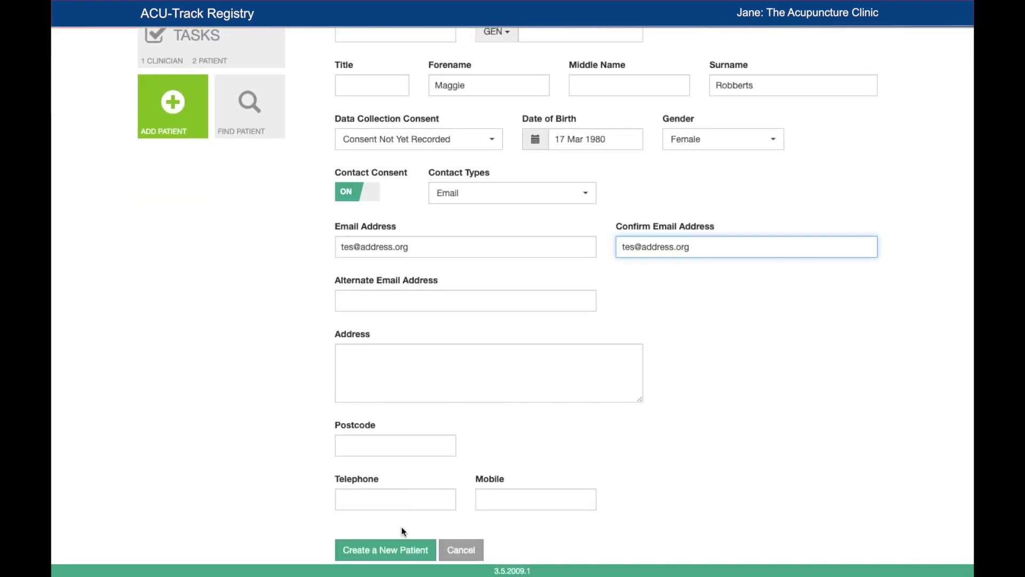
click(396, 541)
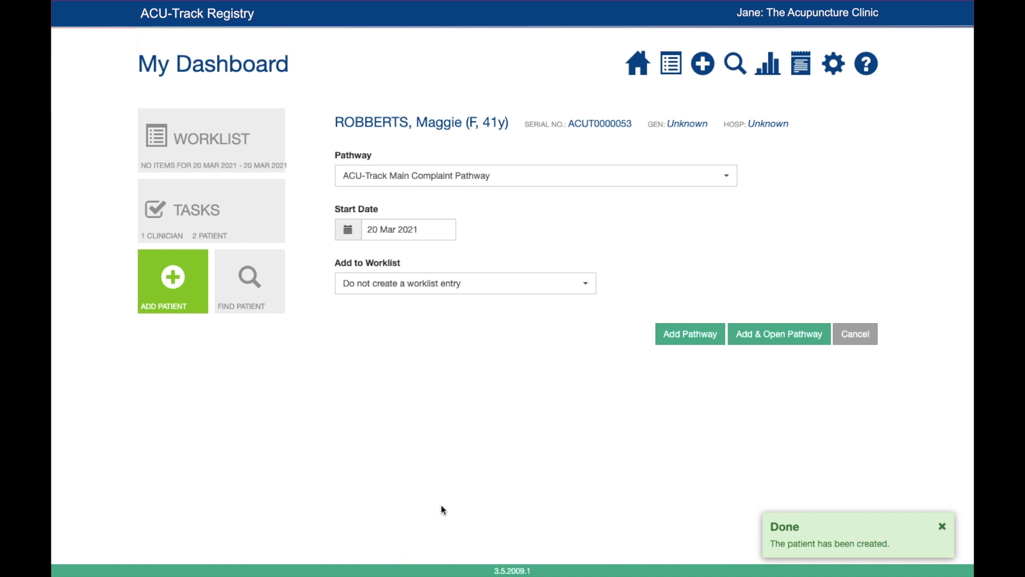
Step: Add the ACU-Track Main Complaint Pathway starting 20 Mar 2021 with no worklist entry
click(645, 182)
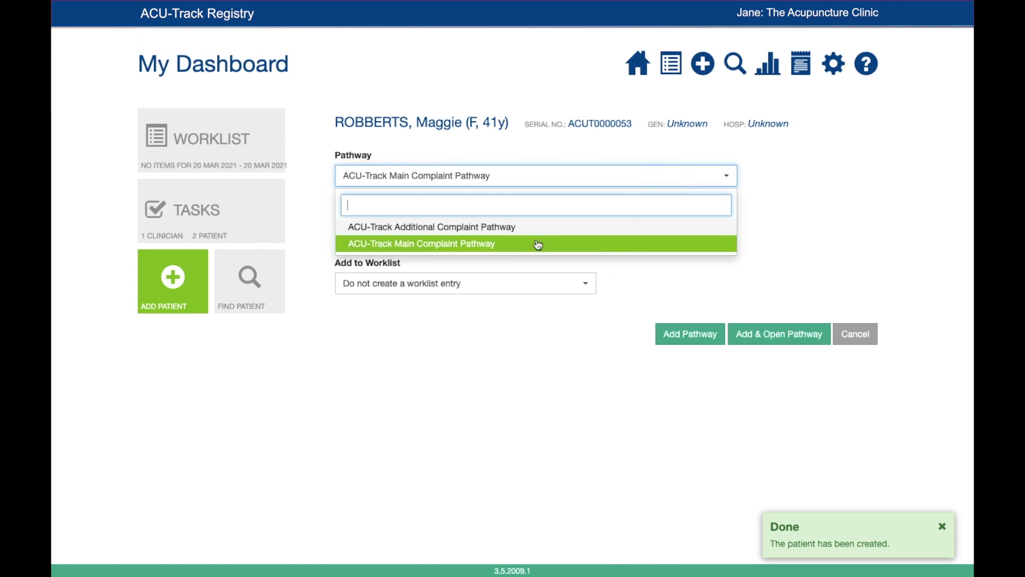
click(455, 245)
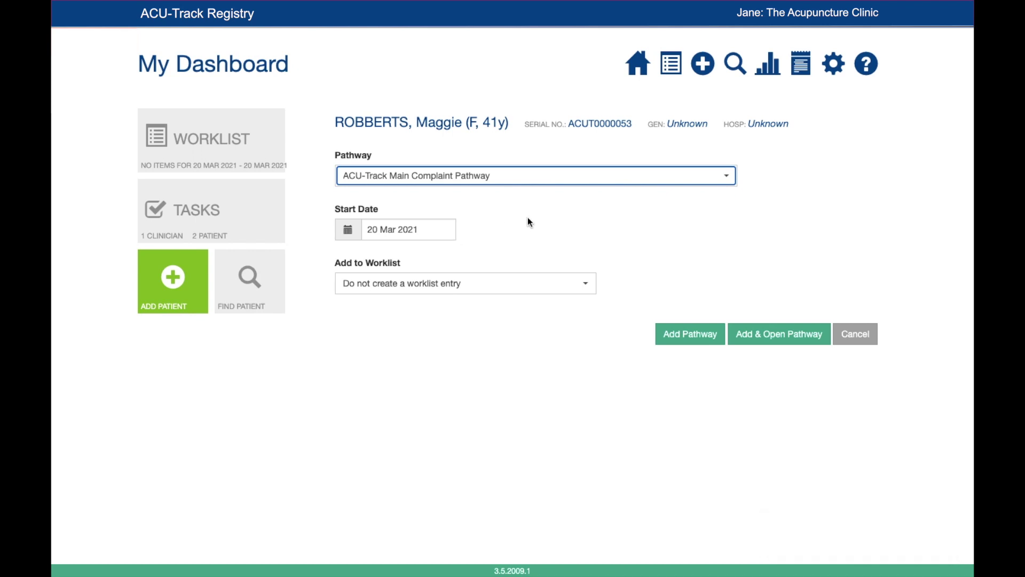
drag(424, 230, 361, 231)
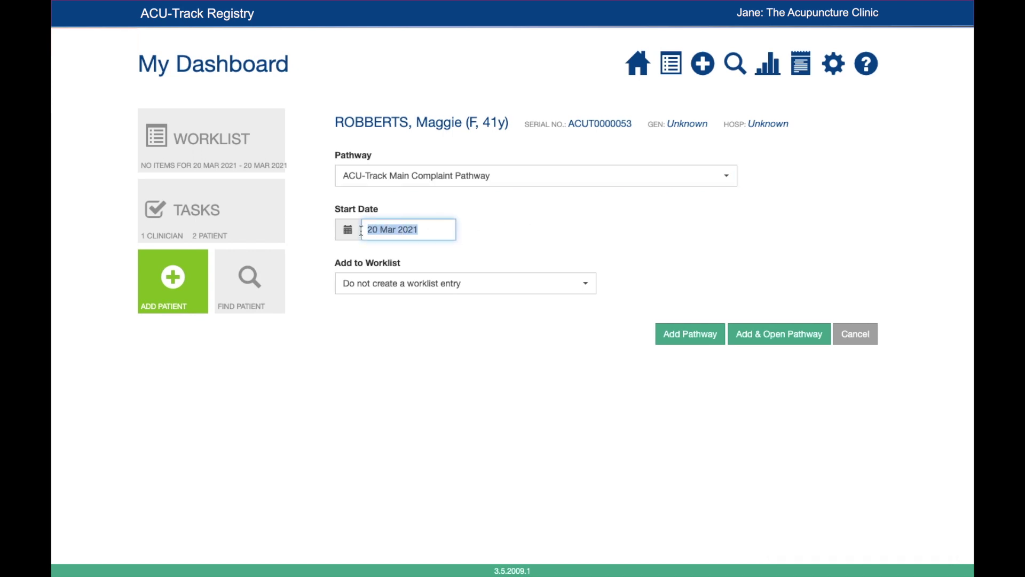
click(533, 243)
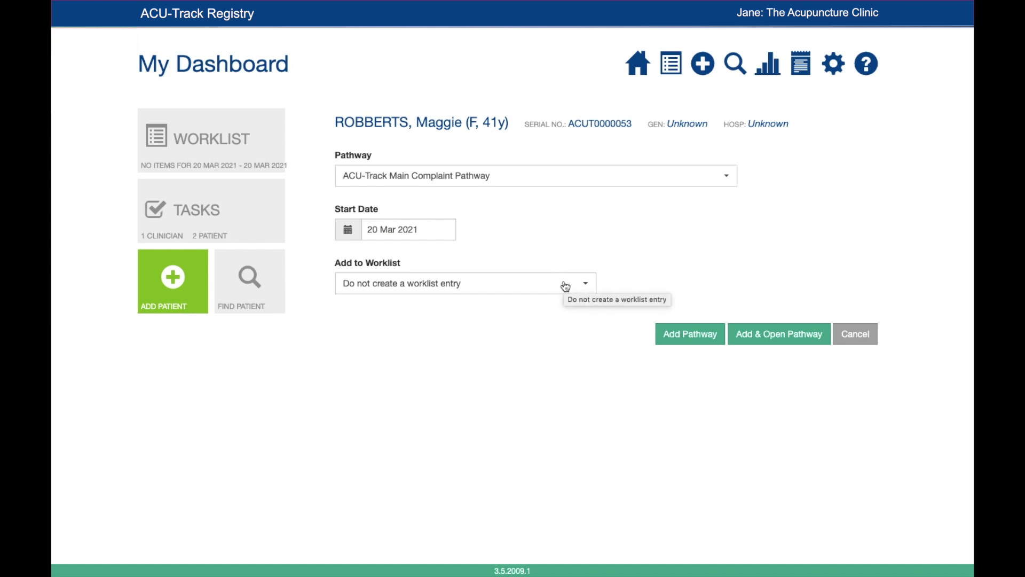
click(684, 340)
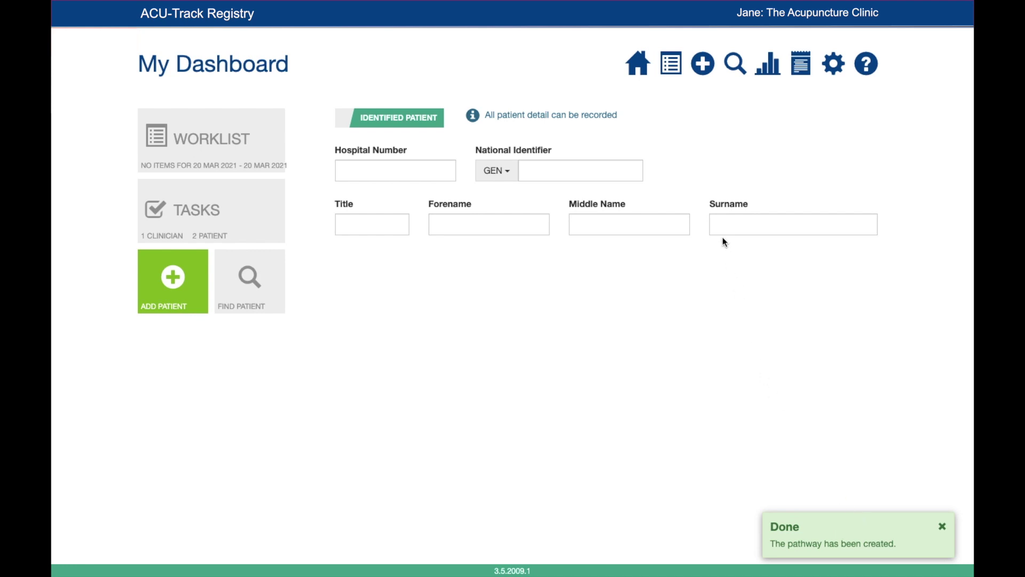
Step: List all registered patients and open the new patient's Main Complaint Pathway
click(735, 65)
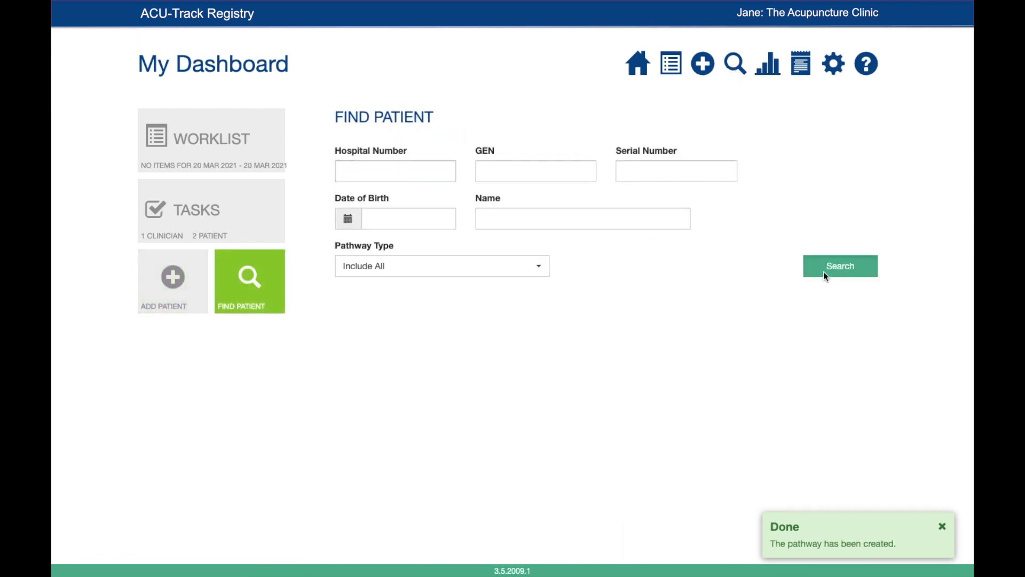
click(827, 278)
scroll(667, 395, down, 10)
scroll(667, 398, down, 5)
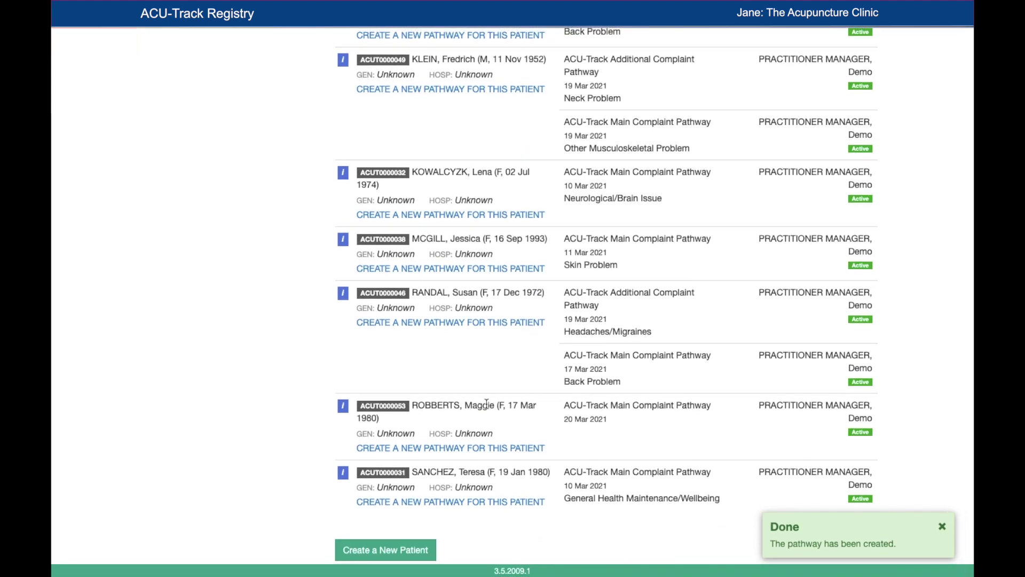
click(610, 413)
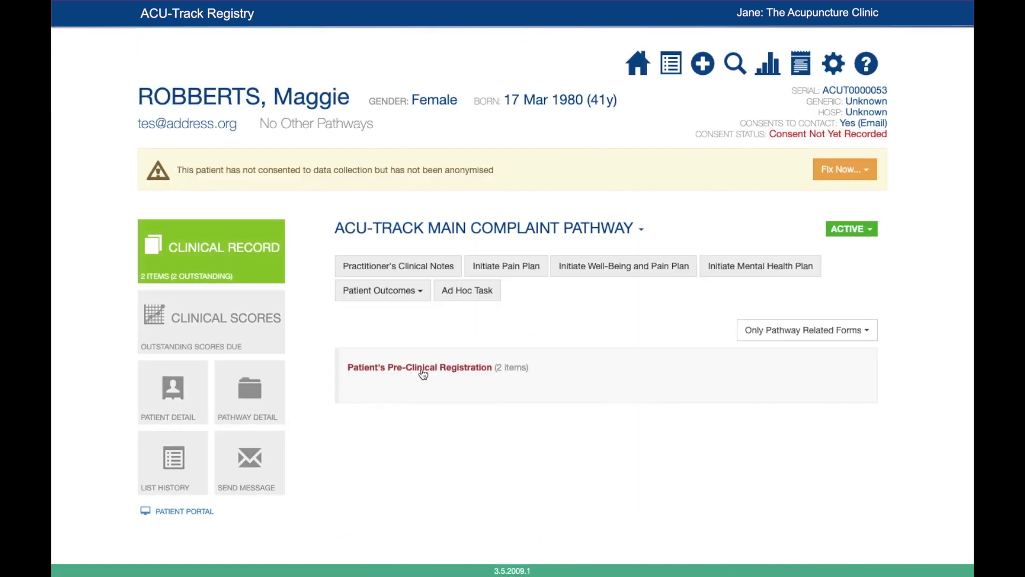
Step: Email the patient a reminder about the Pre-Clinical Registration forms
click(422, 371)
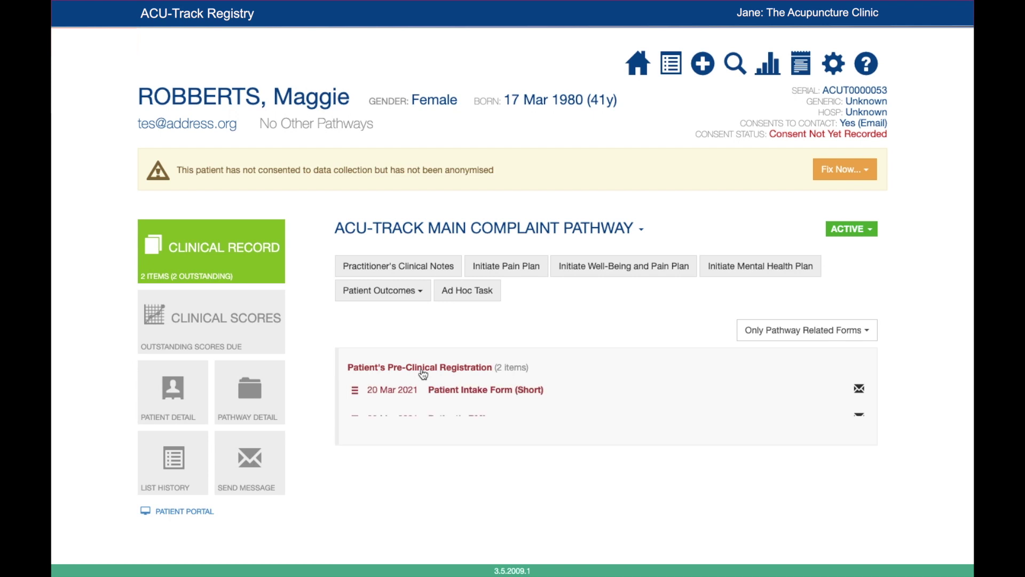
click(271, 460)
click(365, 500)
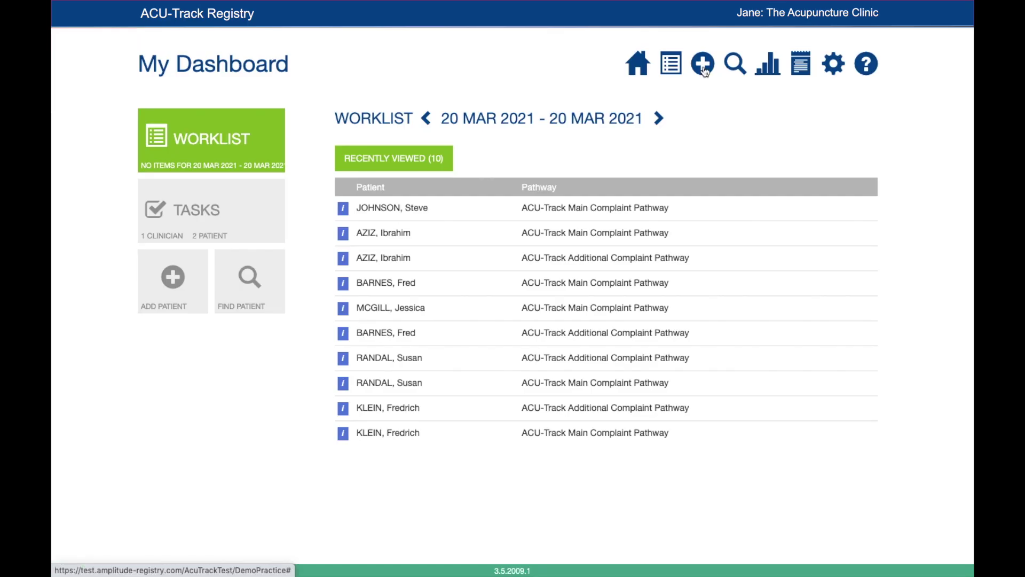
Step: Open a blank Add Patient form with the National Identifier field active
click(704, 65)
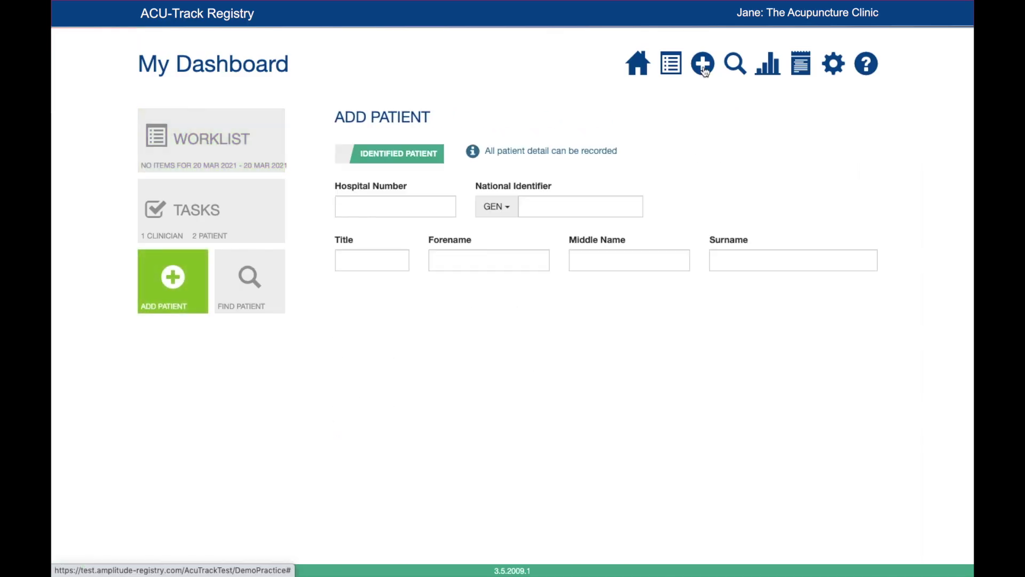
click(585, 207)
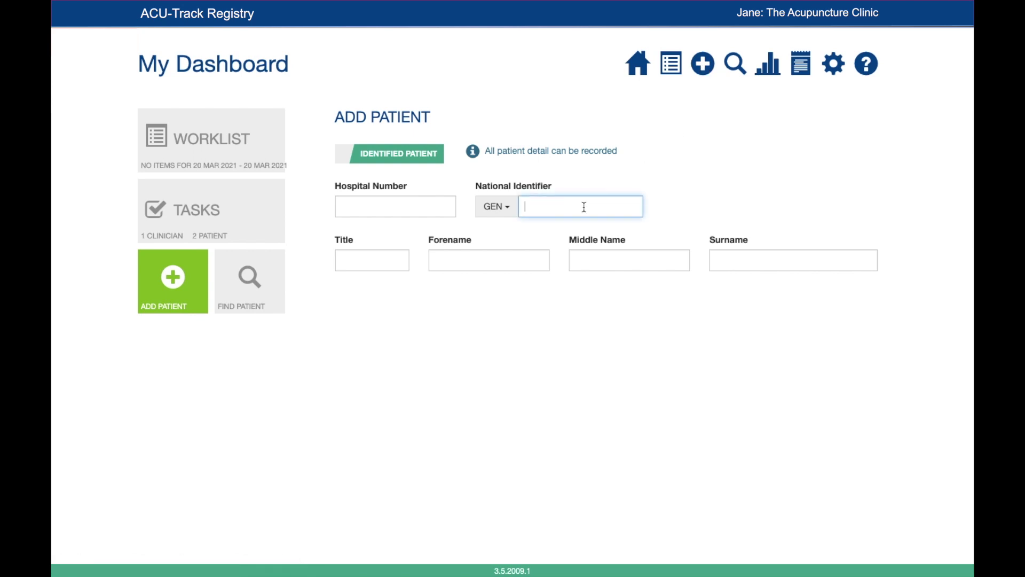
Step: Select the New Patient URL Link in the ACU-Track welcome email
click(522, 260)
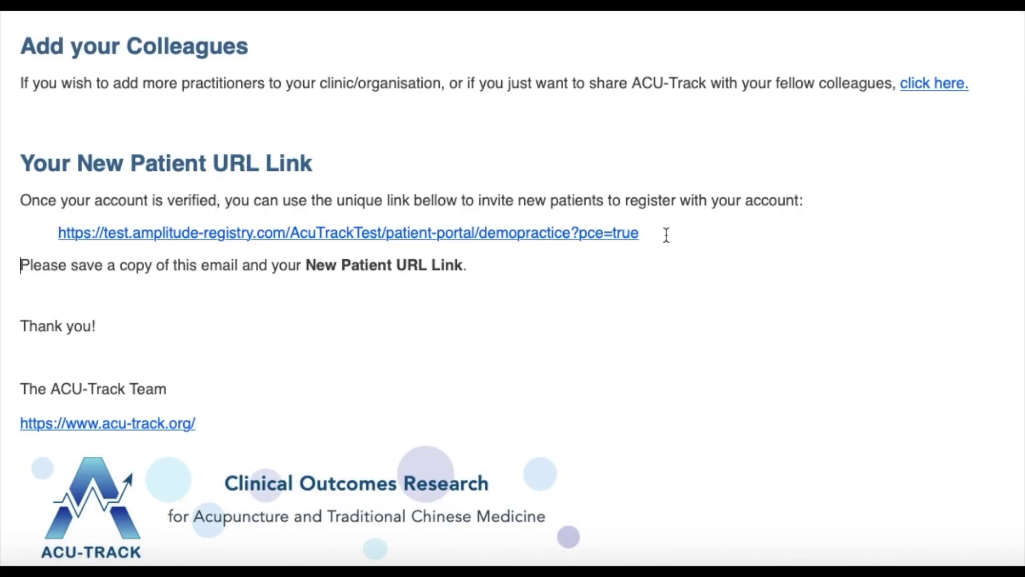
drag(652, 233, 57, 234)
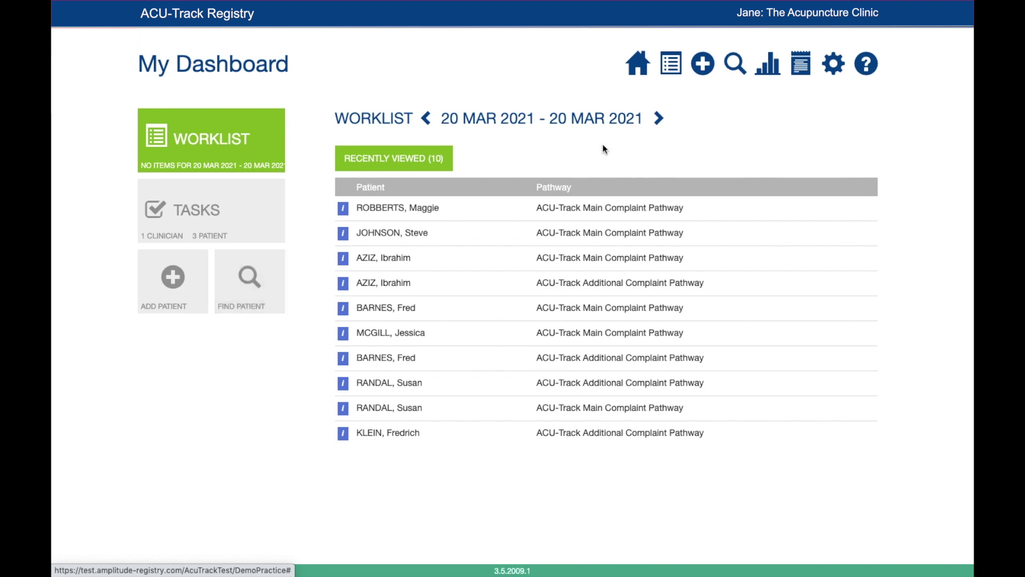
Step: Search Find Patient by the new patient's forename, returning only her Main Complaint Pathway from 20 Mar 2021
click(736, 66)
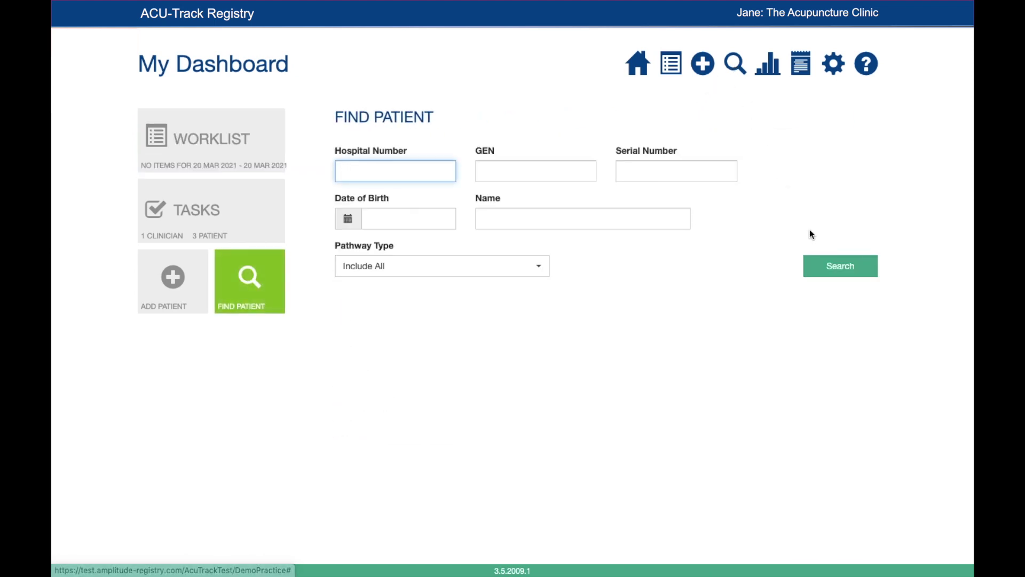
click(853, 270)
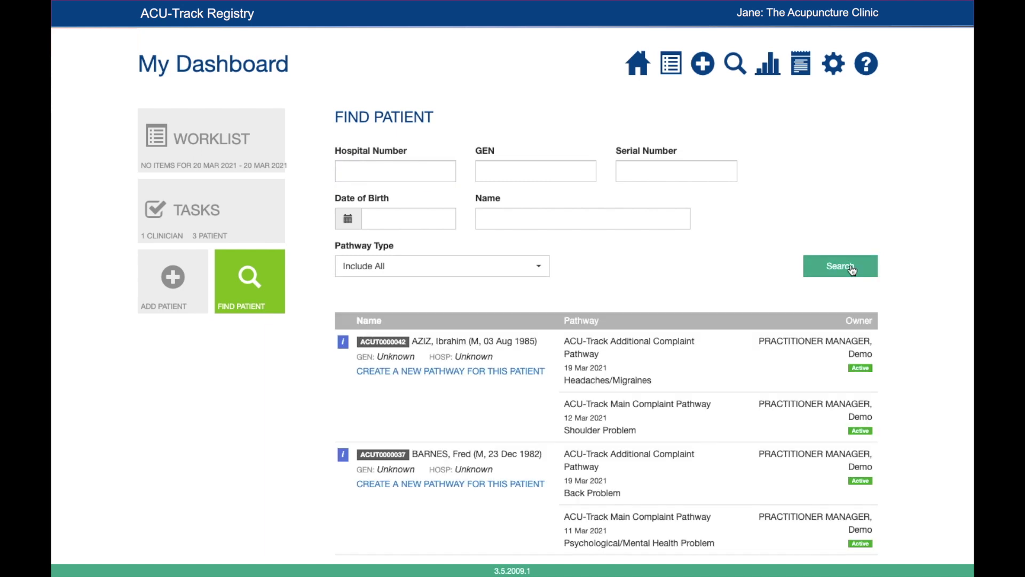
scroll(728, 409, down, 1)
scroll(728, 409, down, 10)
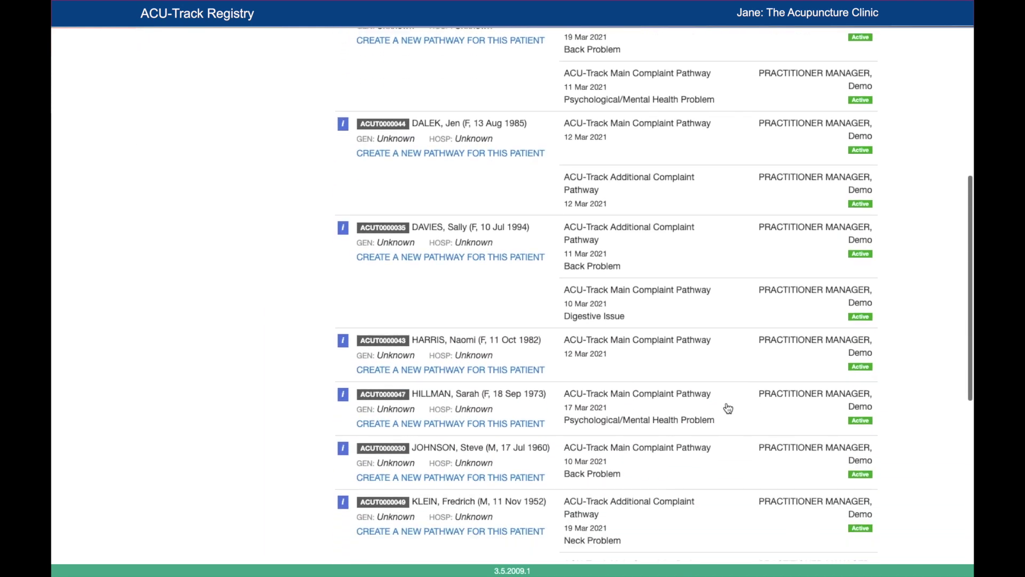
scroll(728, 409, up, 11)
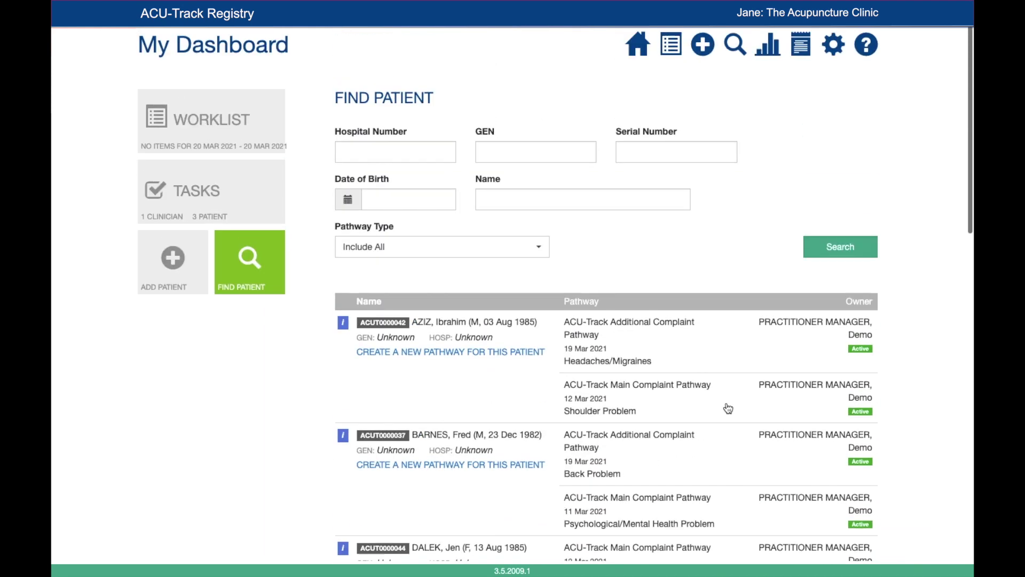
click(577, 210)
text(Maggie)
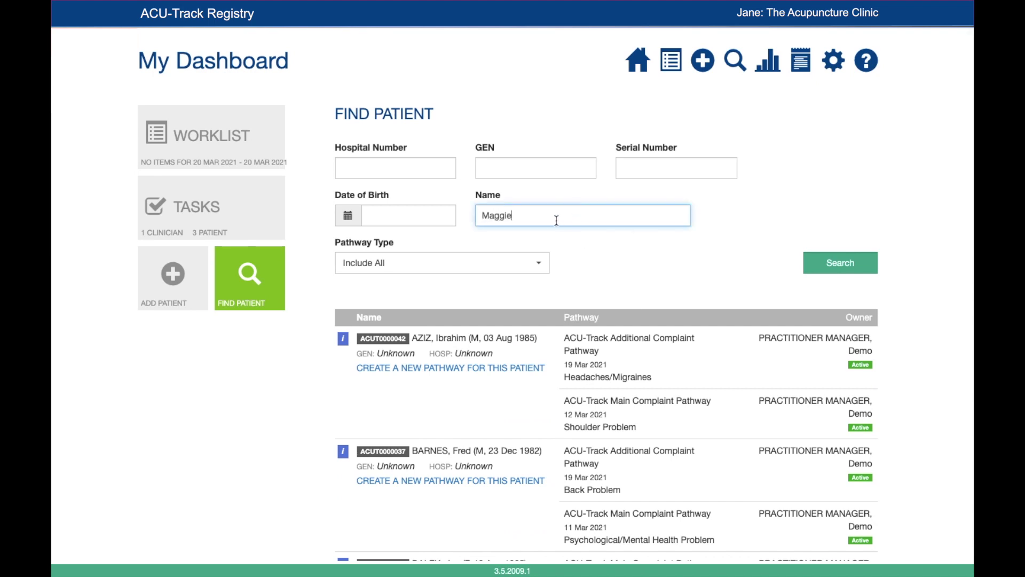
click(856, 264)
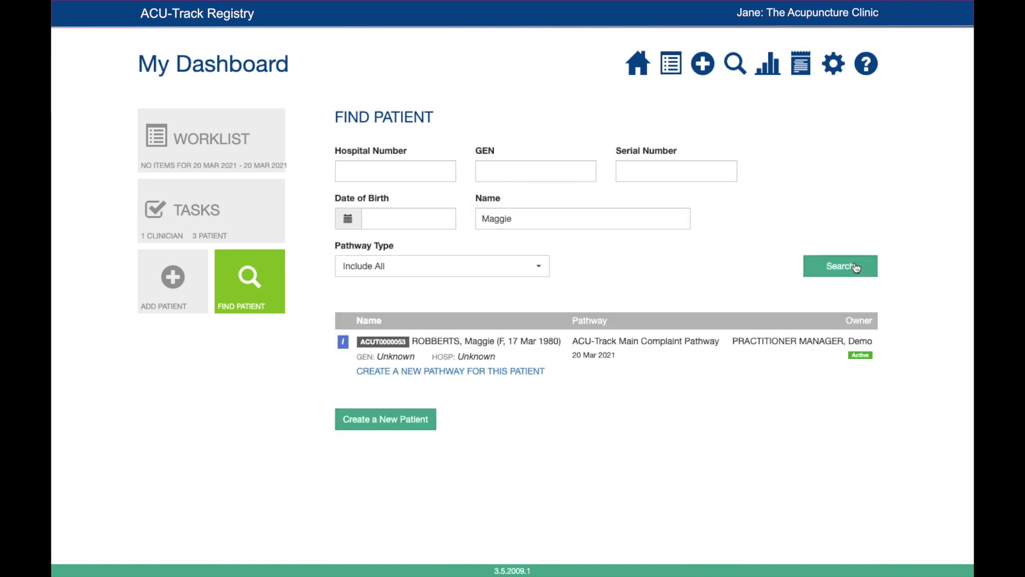